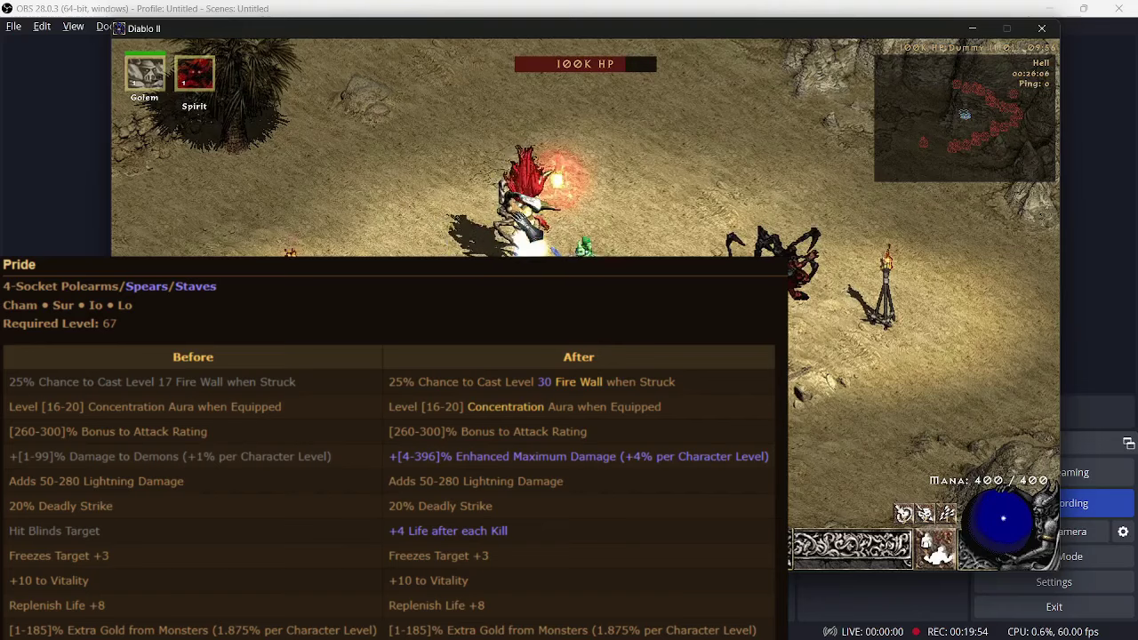
key(alt+Tab)
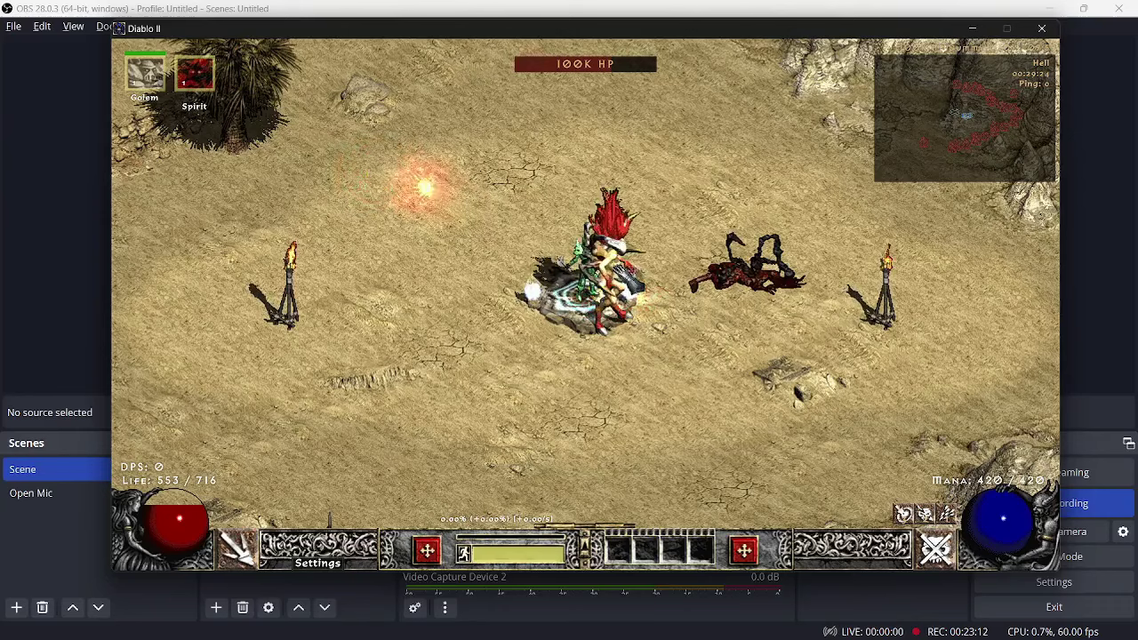
Dismiss the Windows Start menu and pick a new right-hand skill from the skill grid
key(super)
key(Escape)
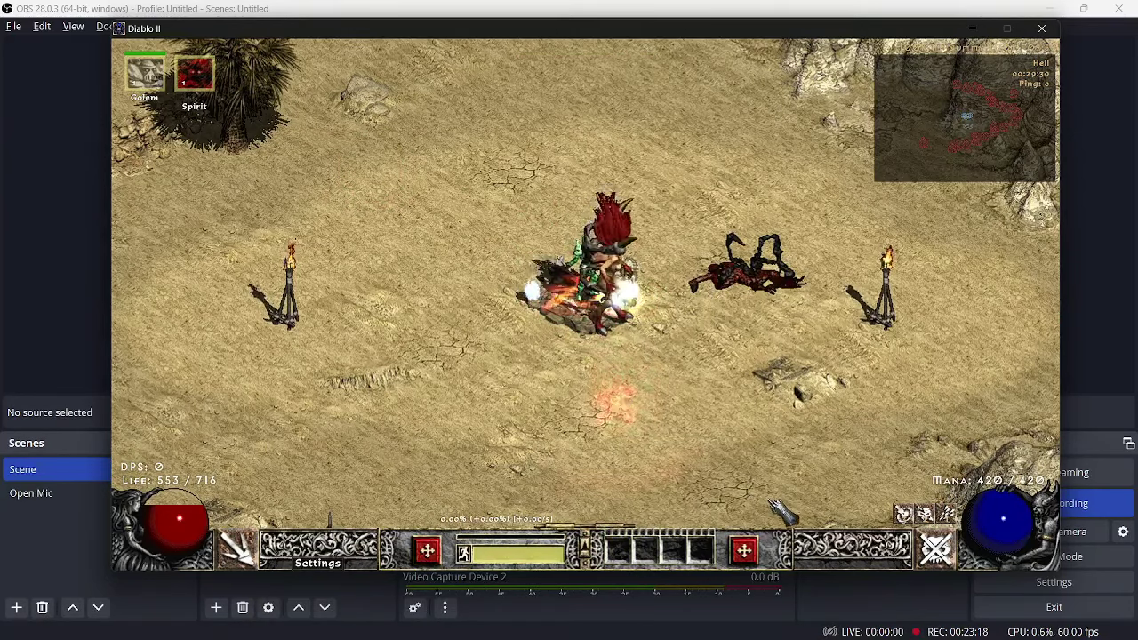
right_click(956, 549)
mouse_move(840, 385)
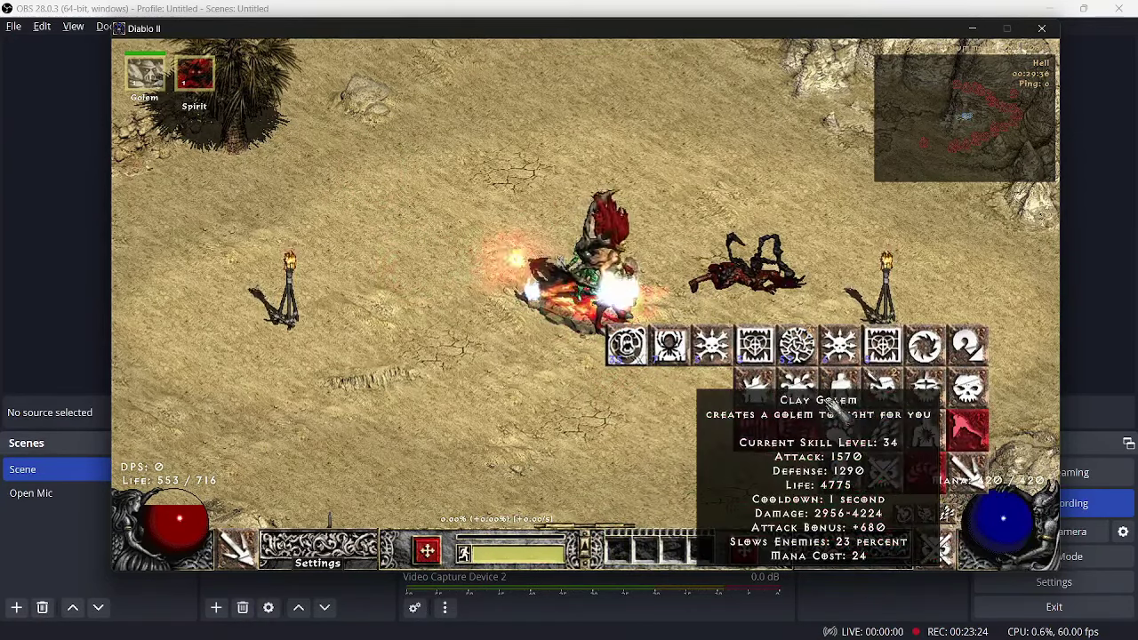
click(925, 425)
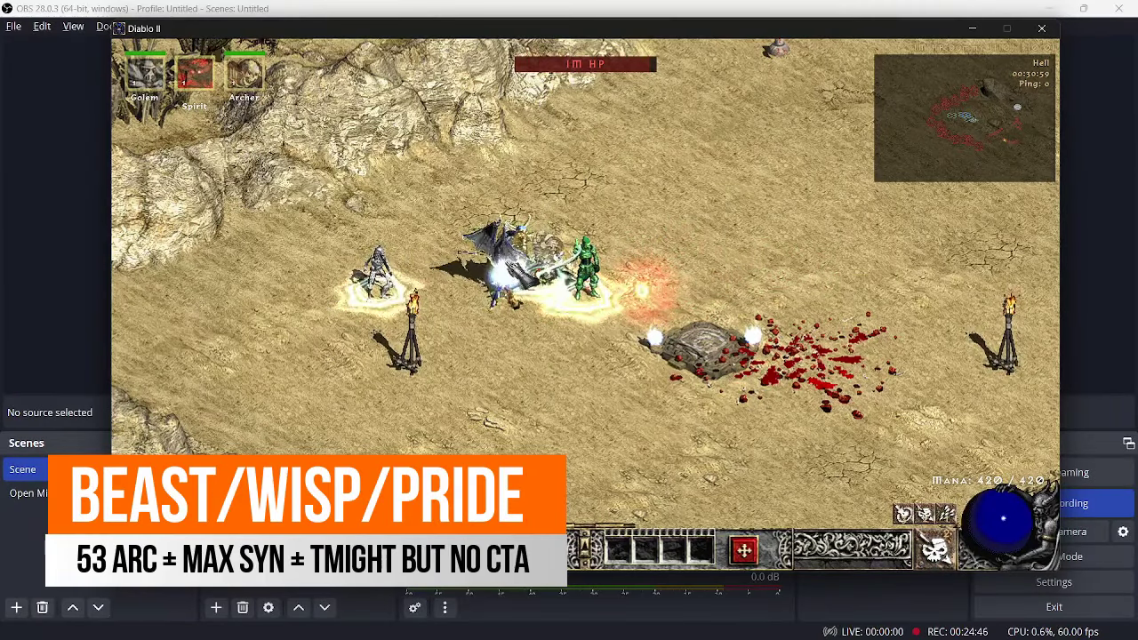
key(i)
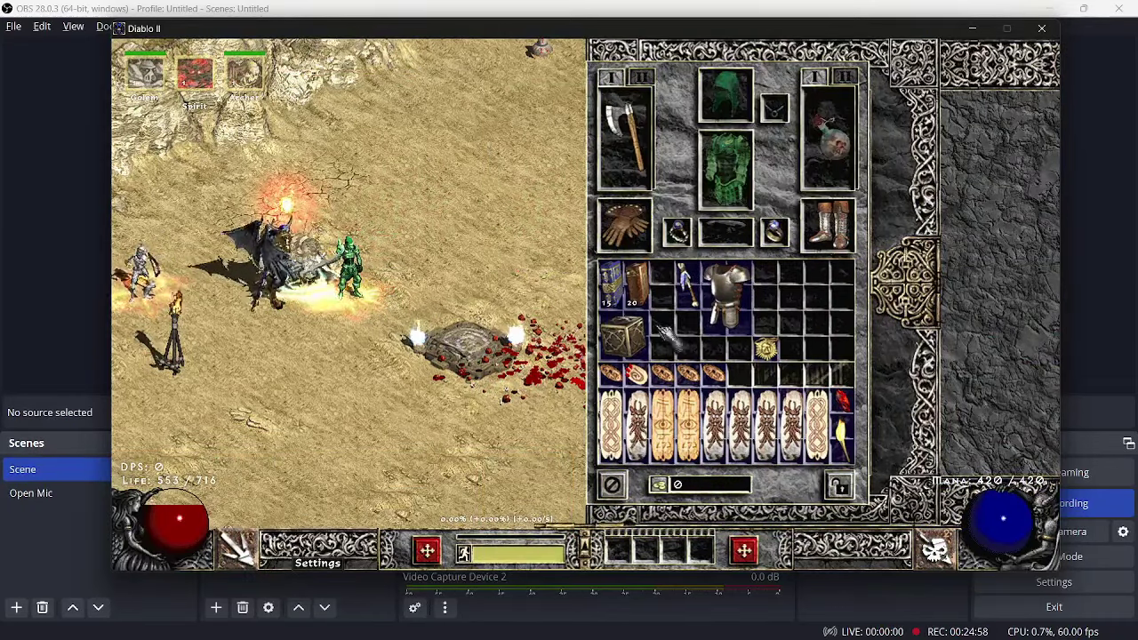
key(i)
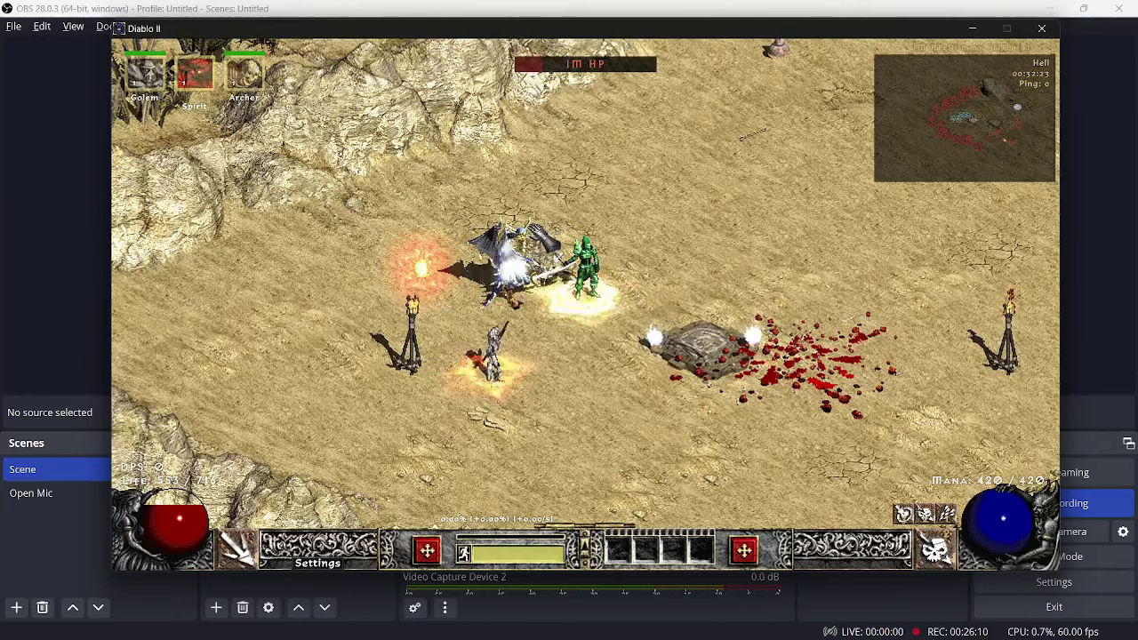
Briefly check the summoning skill levels in the skill tree, then close it
key(t)
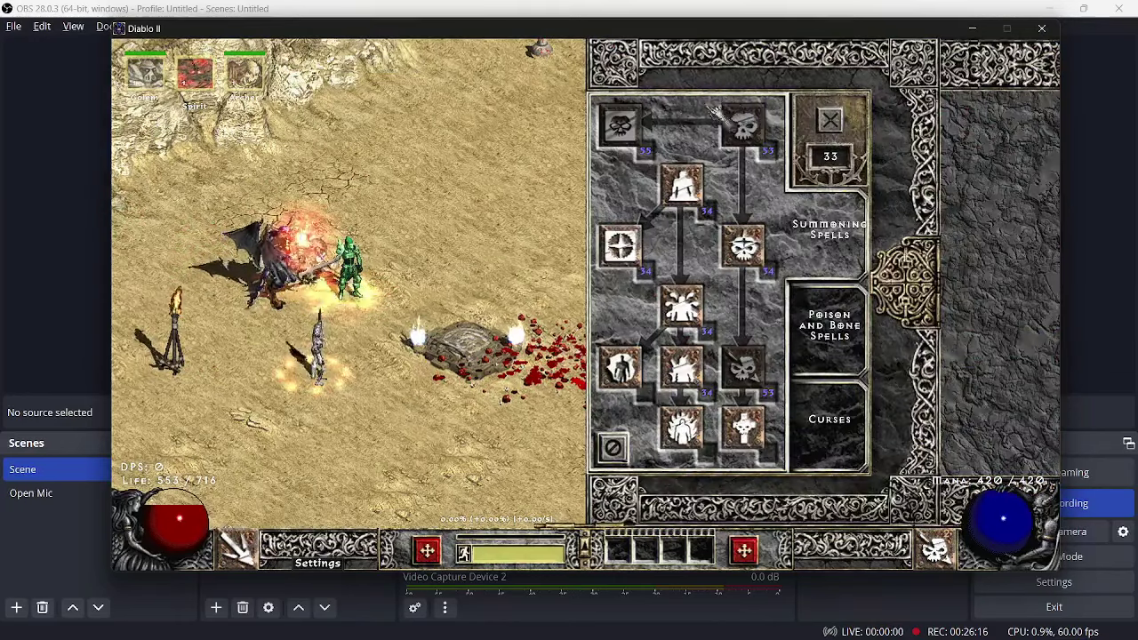
key(t)
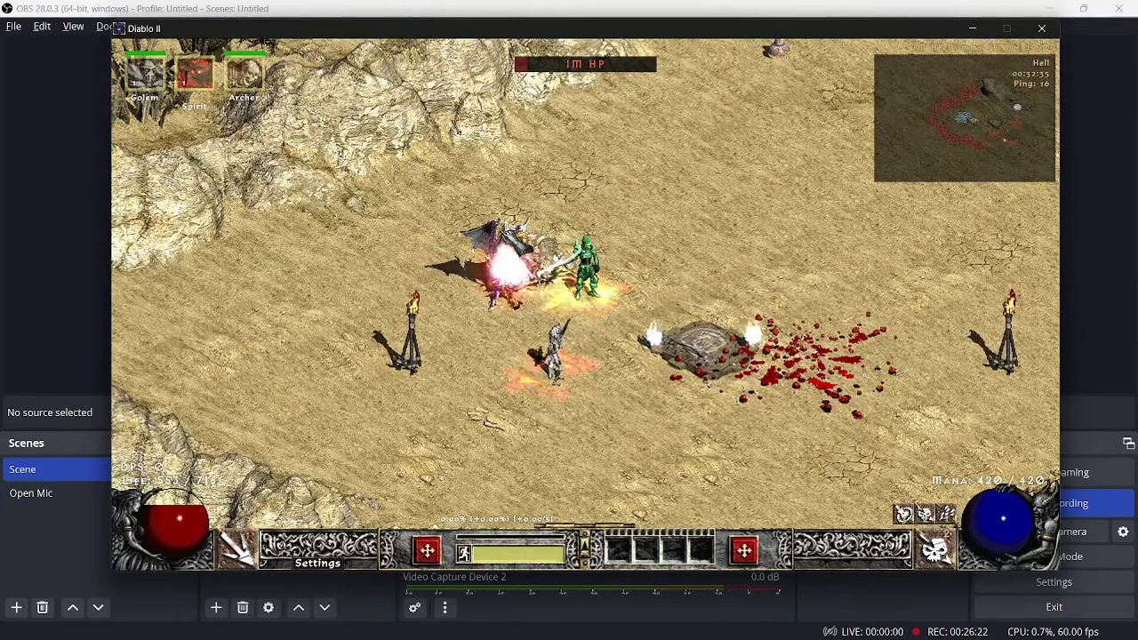